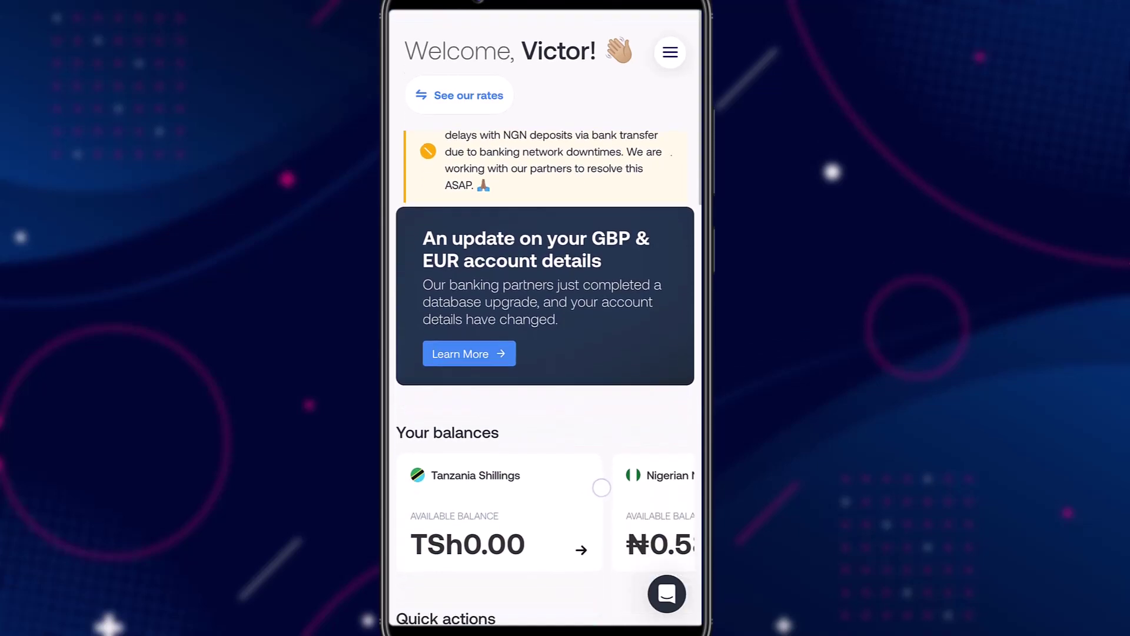
scroll(545, 353, "up", 5)
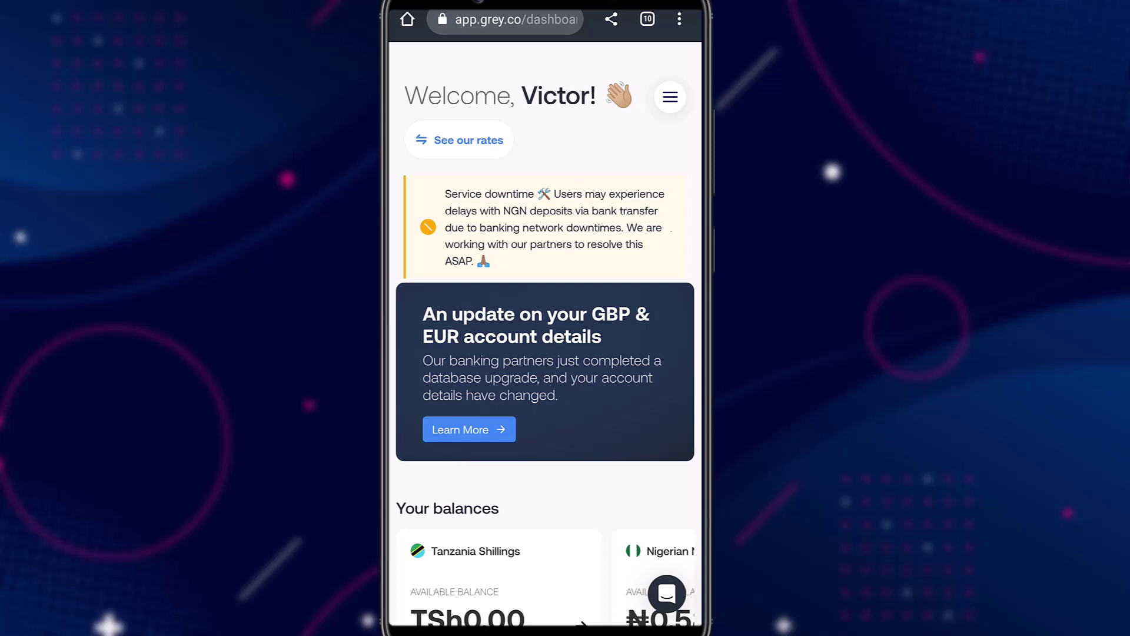
scroll(544, 354, "down", 5)
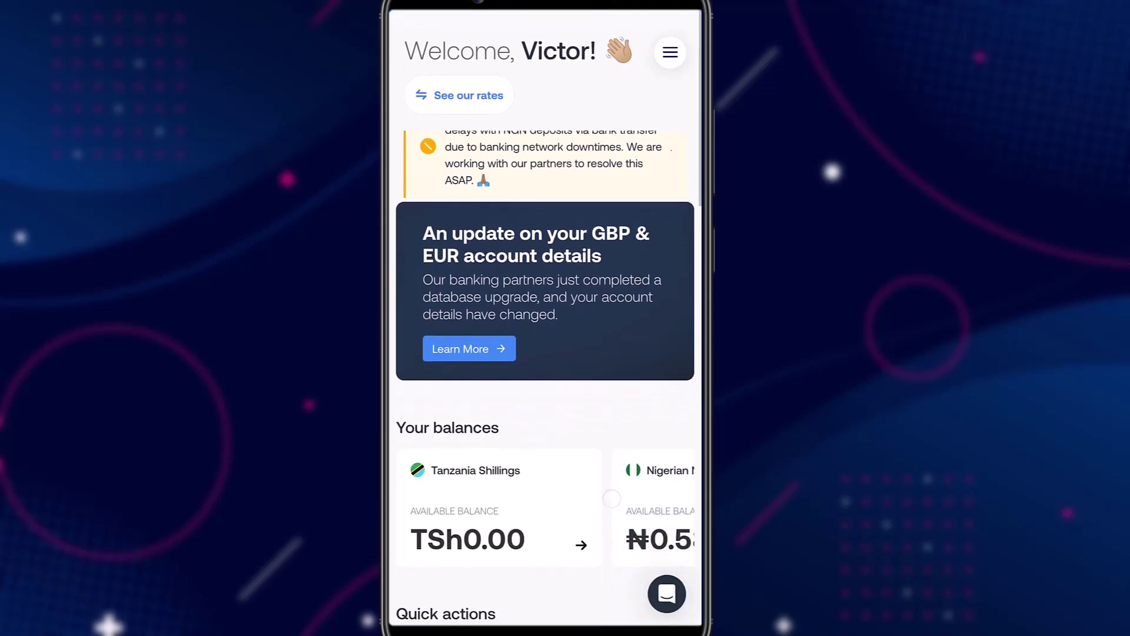
scroll(545, 354, "down", 2)
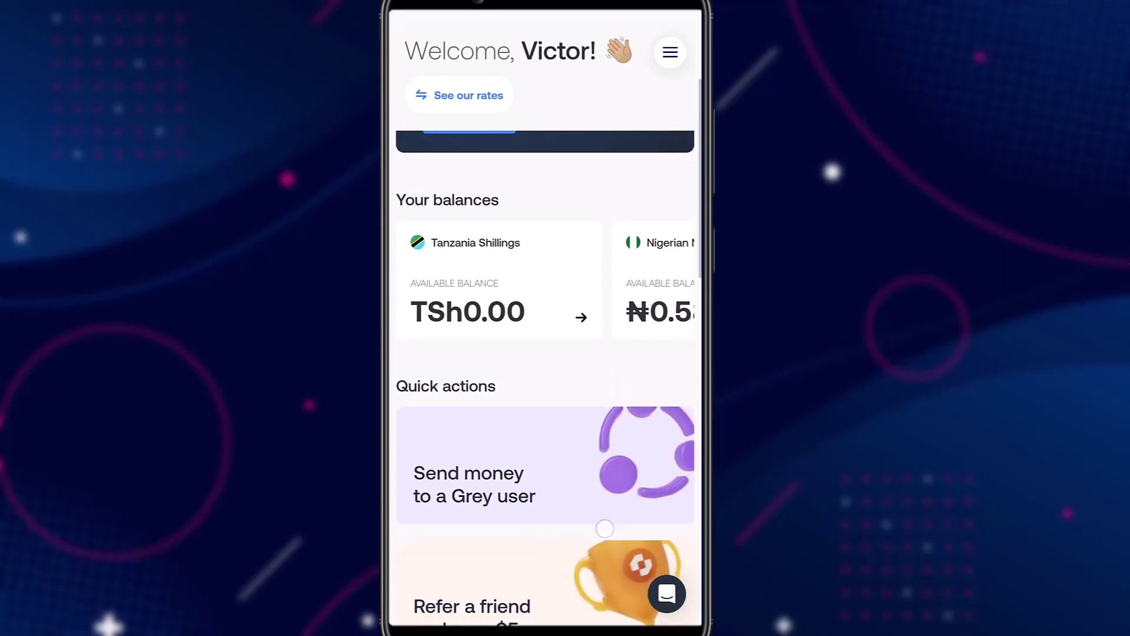
scroll(545, 353, "up", 4)
mouse_move(629, 455)
left_mouse_down()
mouse_move(594, 454)
mouse_move(581, 427)
mouse_move(530, 441)
left_mouse_up()
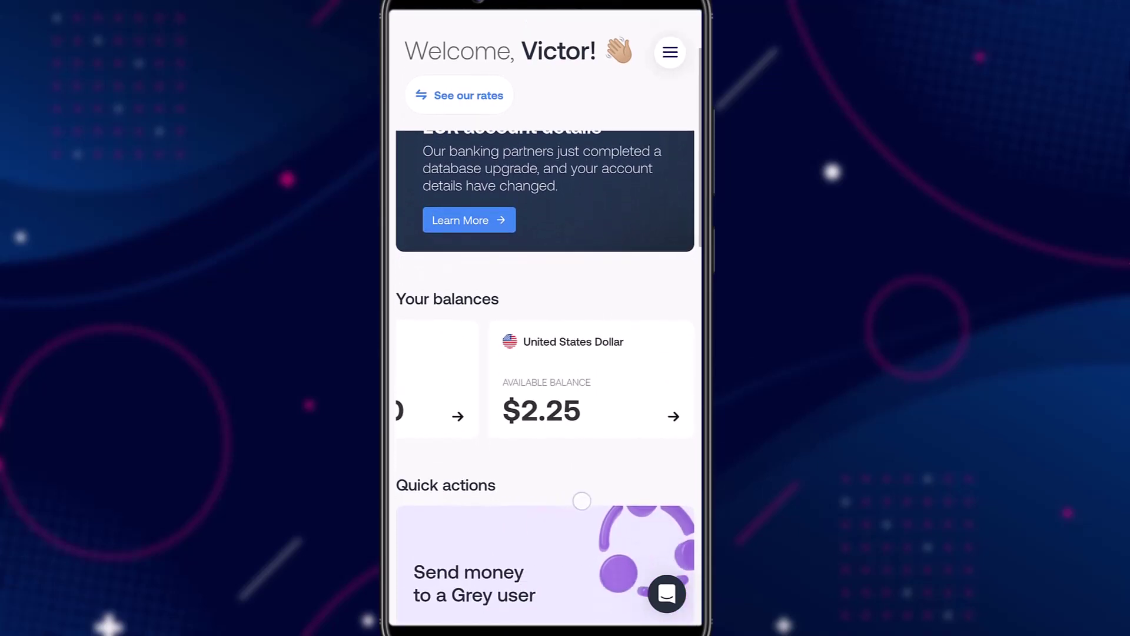
scroll(545, 353, "down", 2)
- Create the Grey NGN account, copy its account number, and switch to the bank app's transfer page
left_click_drag(495, 363, 618, 355)
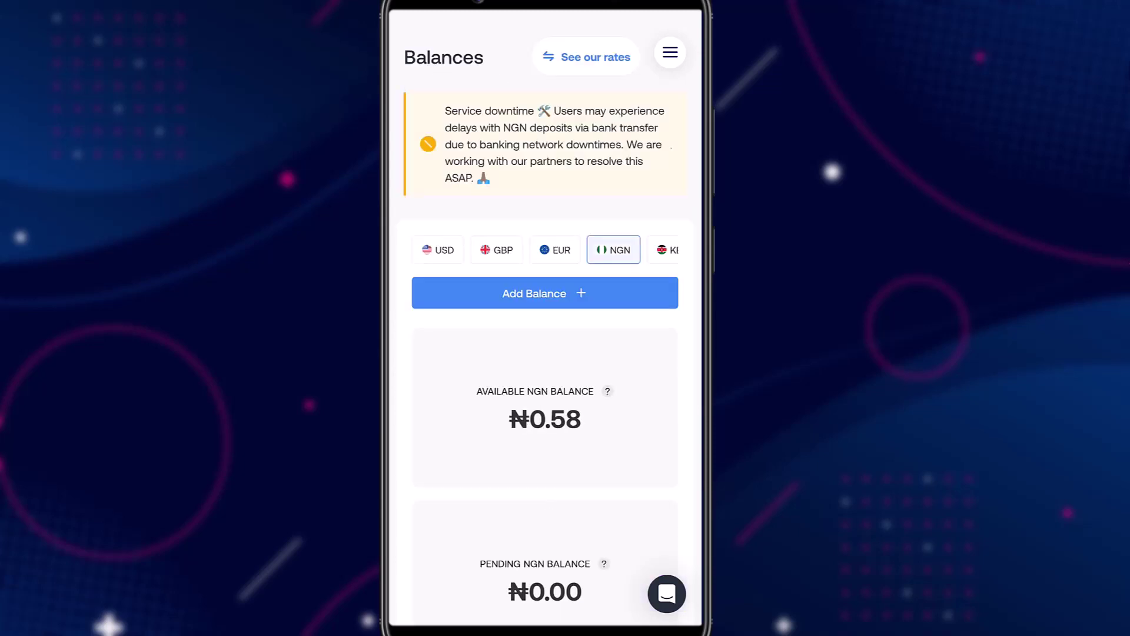
scroll(545, 354, "down", 3)
scroll(545, 353, "down", 5)
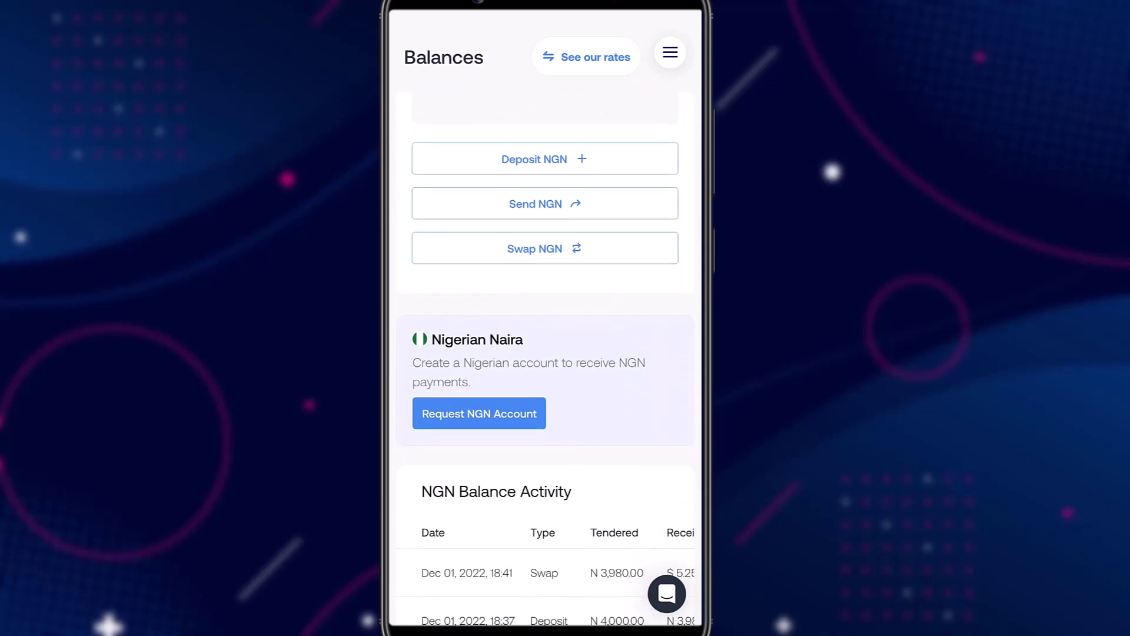
scroll(546, 353, "up", 1)
left_click(479, 431)
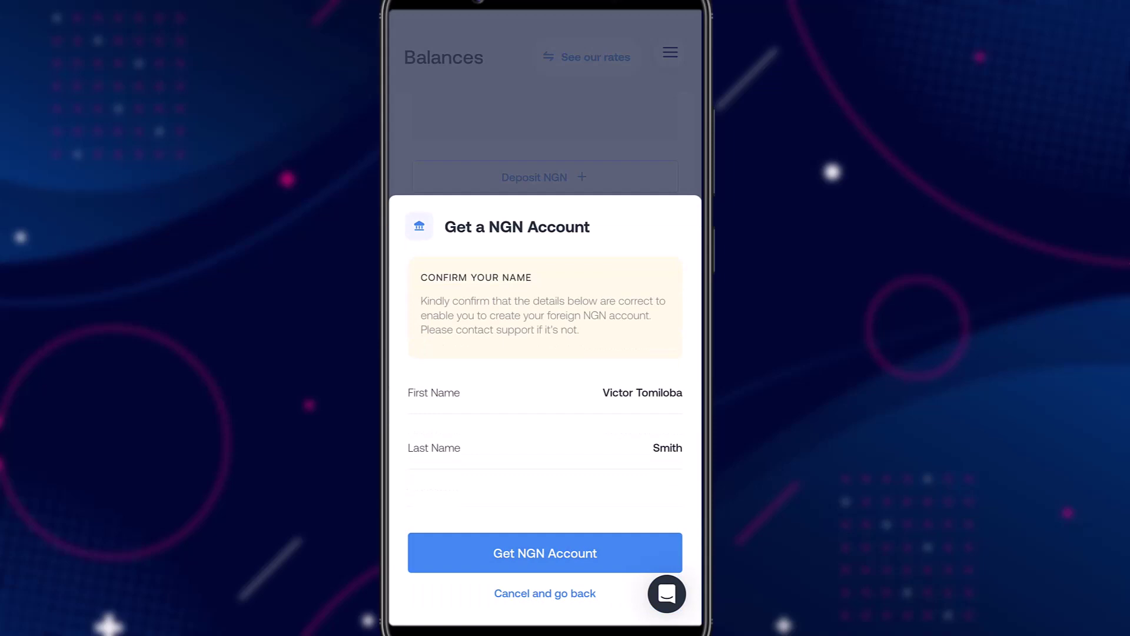
left_click(545, 553)
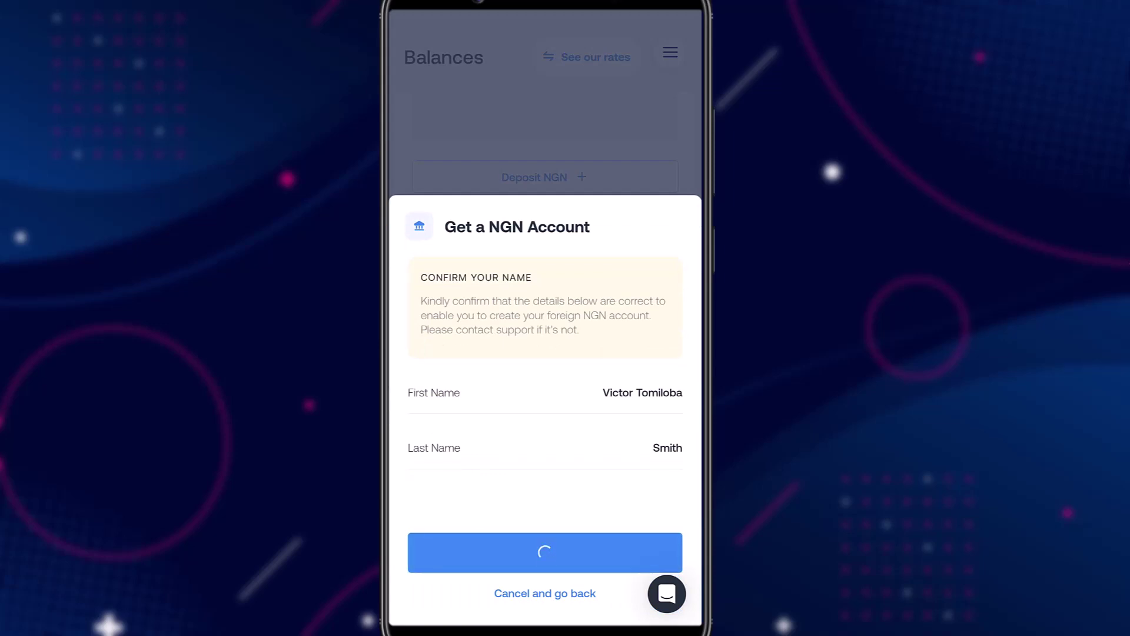
scroll(604, 466, "down", 5)
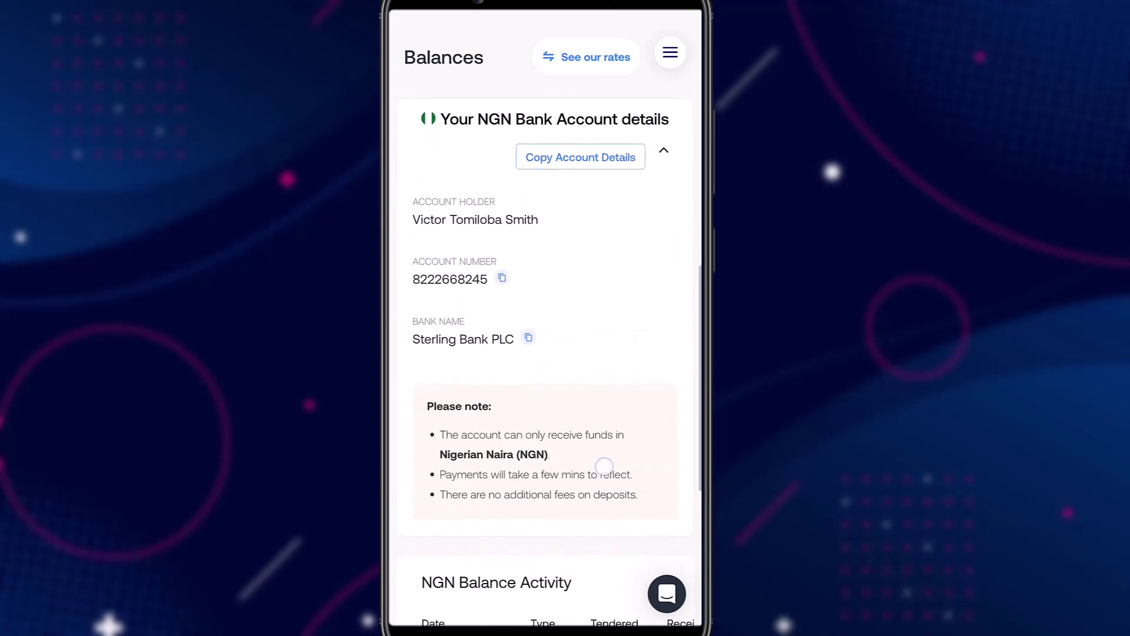
scroll(604, 465, "up", 1)
scroll(601, 484, "down", 1)
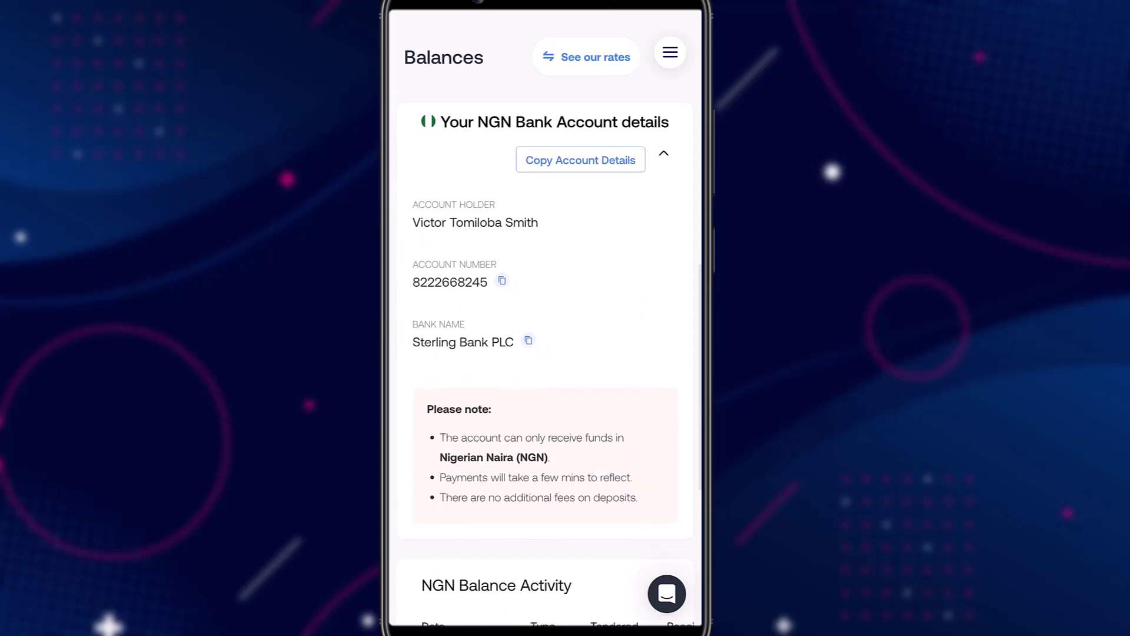
scroll(610, 354, "down", 3)
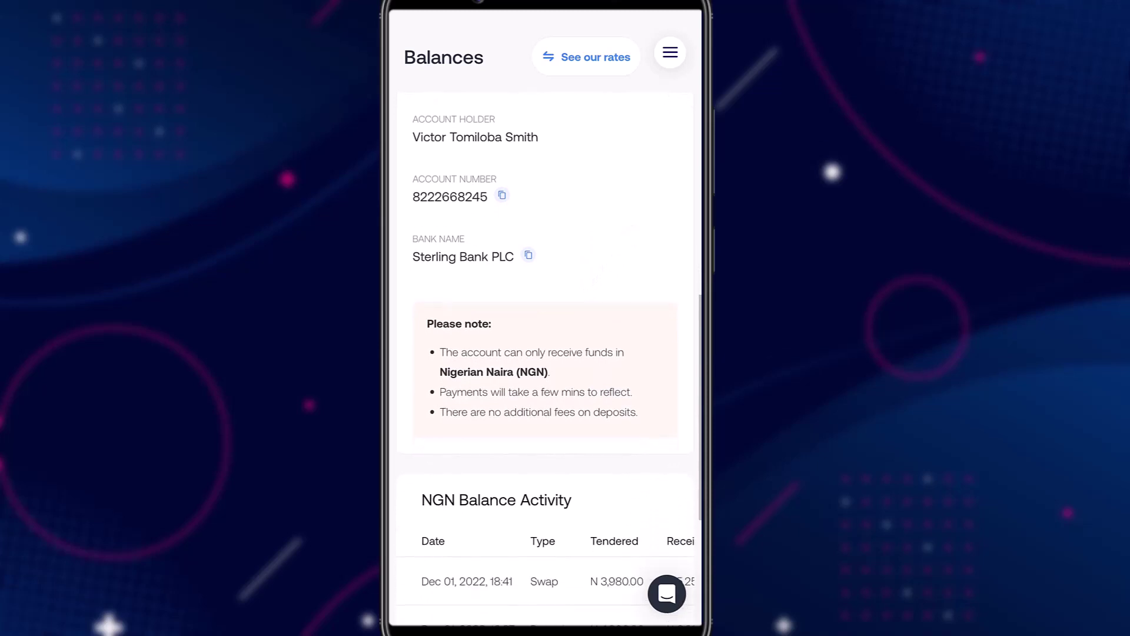
scroll(610, 353, "down", 1)
scroll(584, 406, "down", 2)
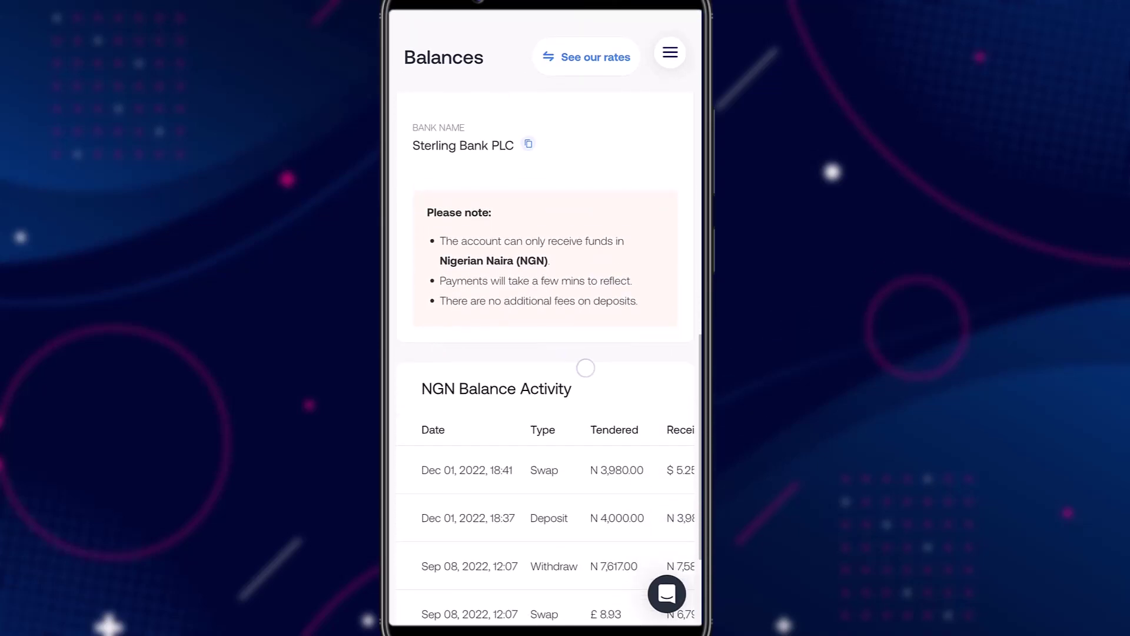
scroll(583, 407, "up", 5)
left_click(501, 352)
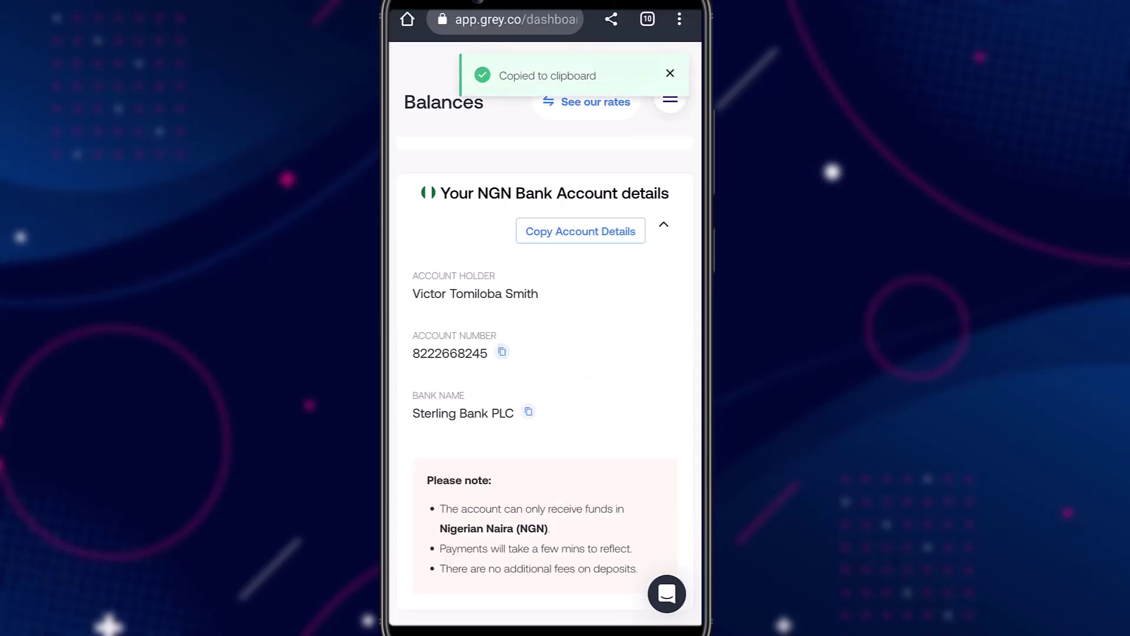
left_click(544, 590)
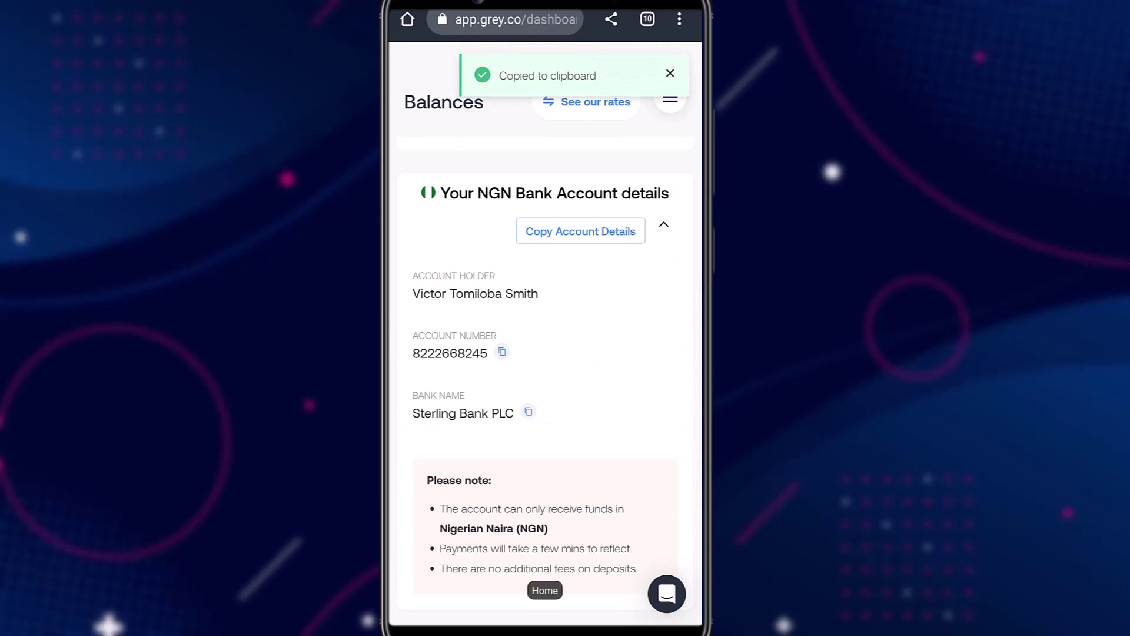
left_click(600, 592)
left_click(660, 334)
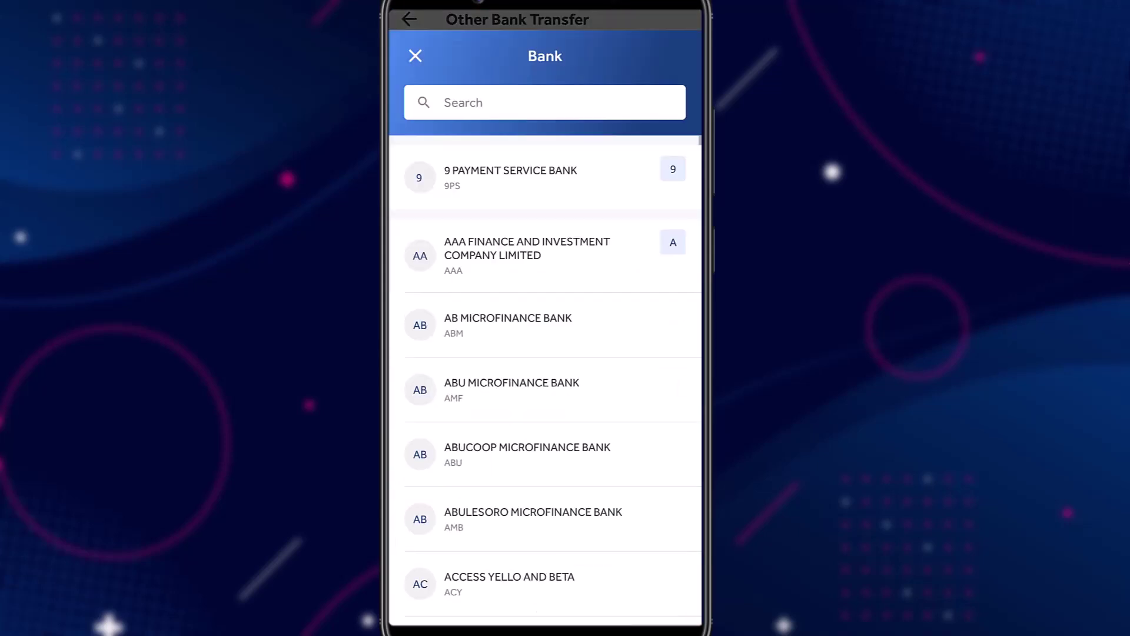
left_click(545, 69)
type("sterli")
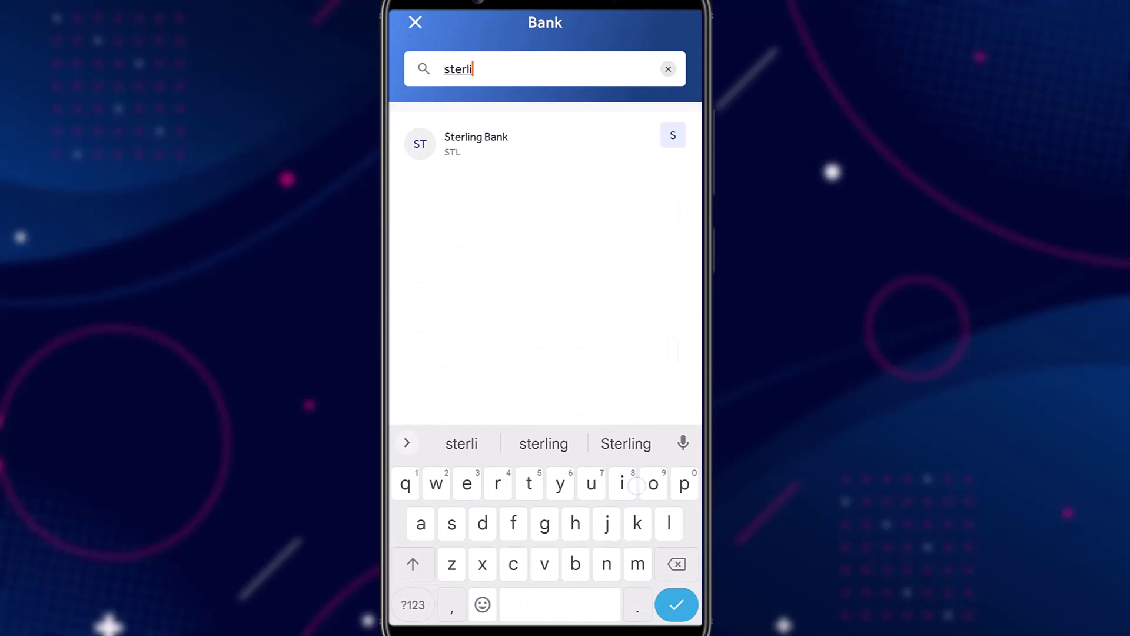
left_click(534, 142)
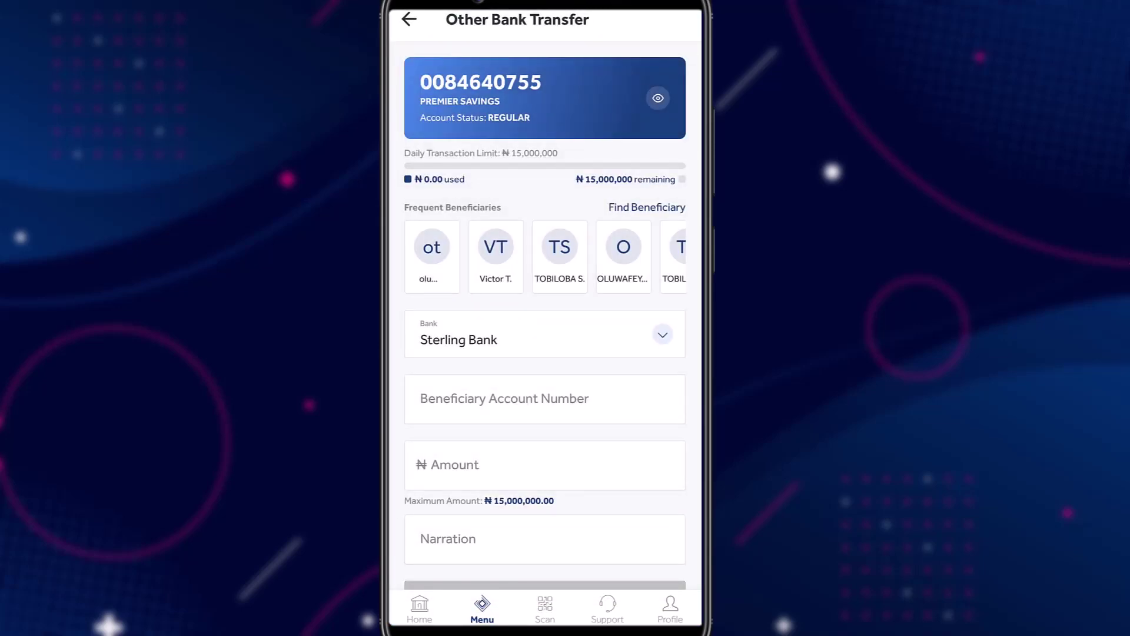
left_click(518, 402)
left_click(519, 381)
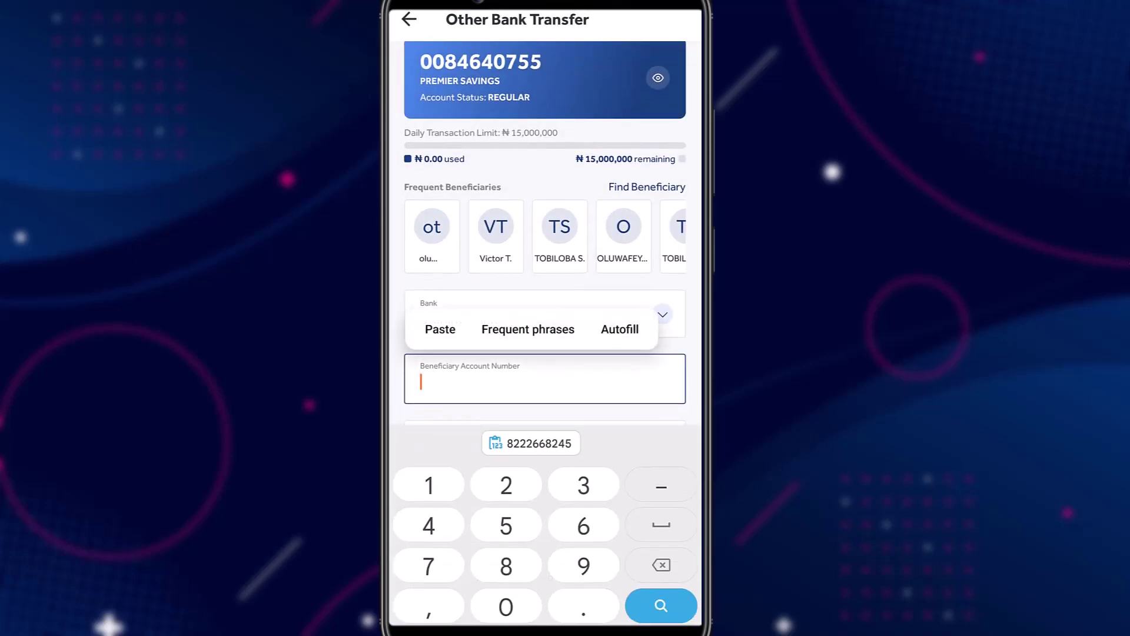
left_click(530, 443)
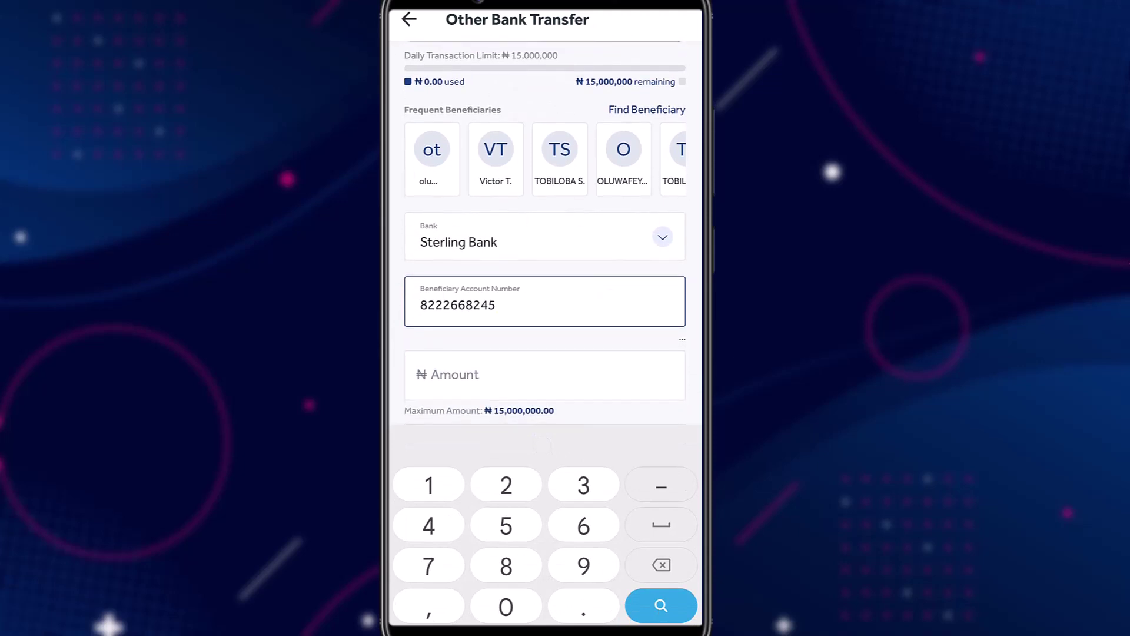
- Send ₦5,000 to that account and dismiss the success screen
left_click(552, 378)
left_click(505, 527)
left_click(506, 607)
left_click(506, 607)
left_click(506, 606)
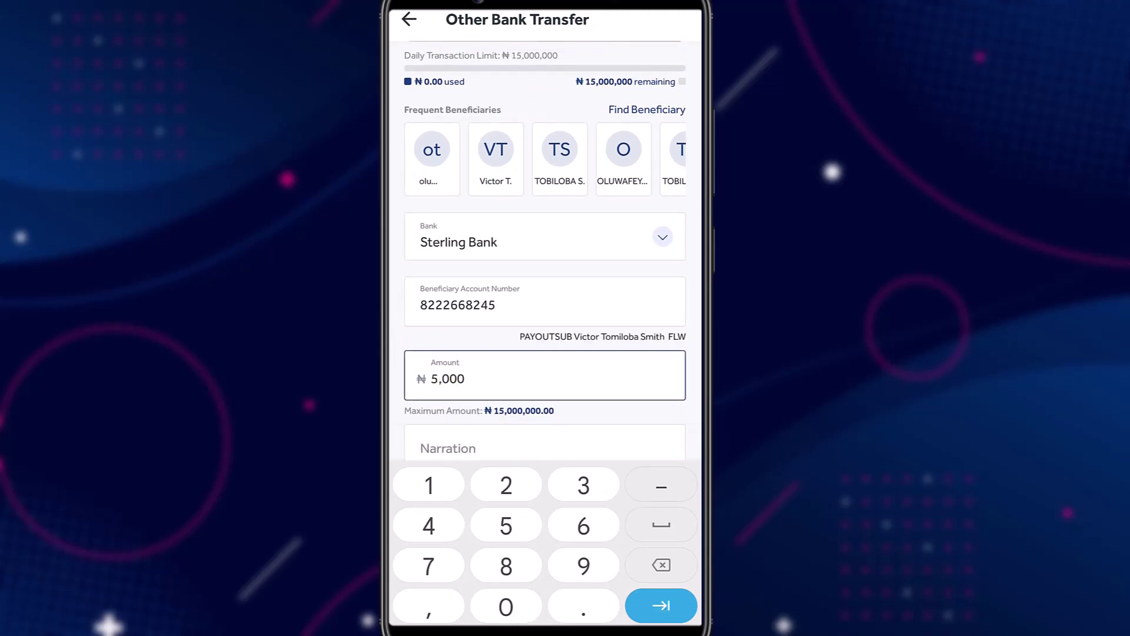
left_click_drag(590, 349, 589, 285)
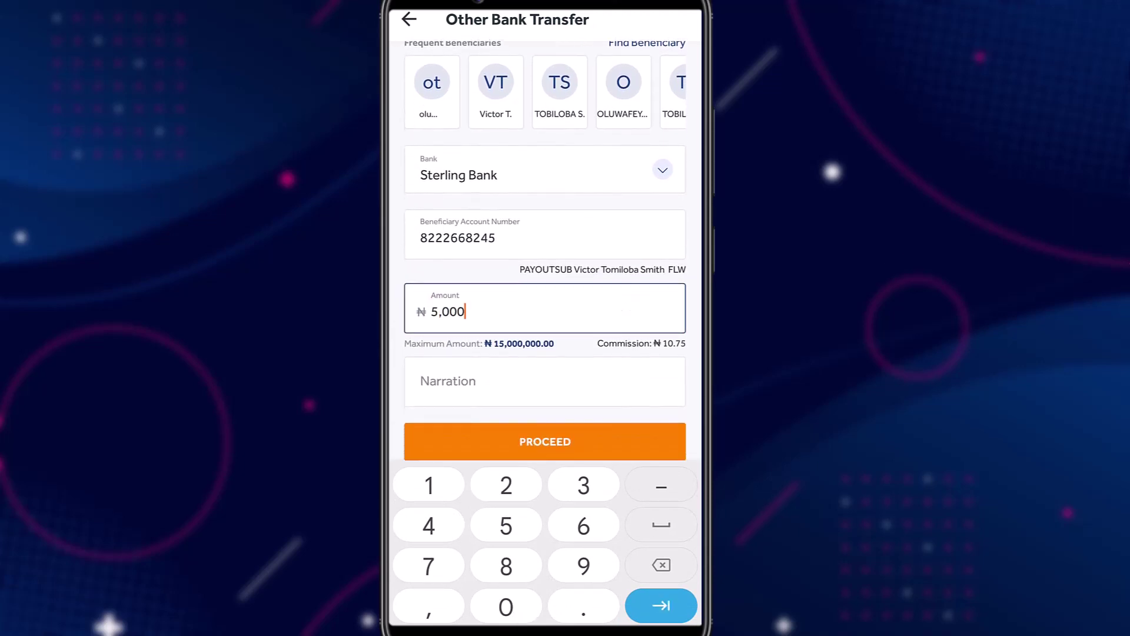
left_click(580, 448)
left_click(545, 300)
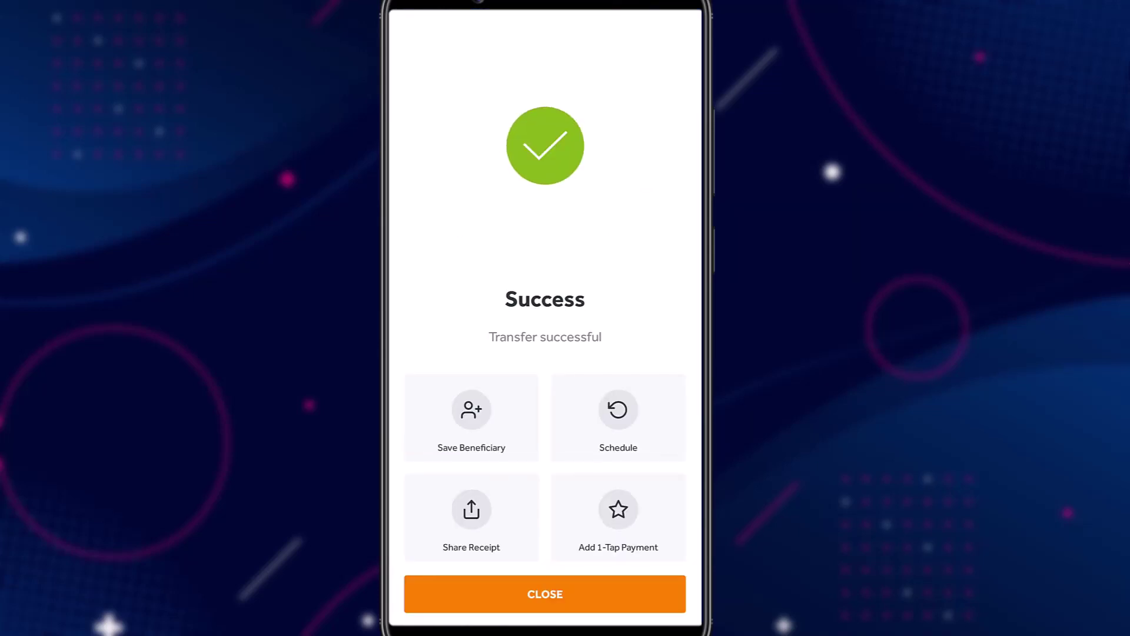
left_click(544, 594)
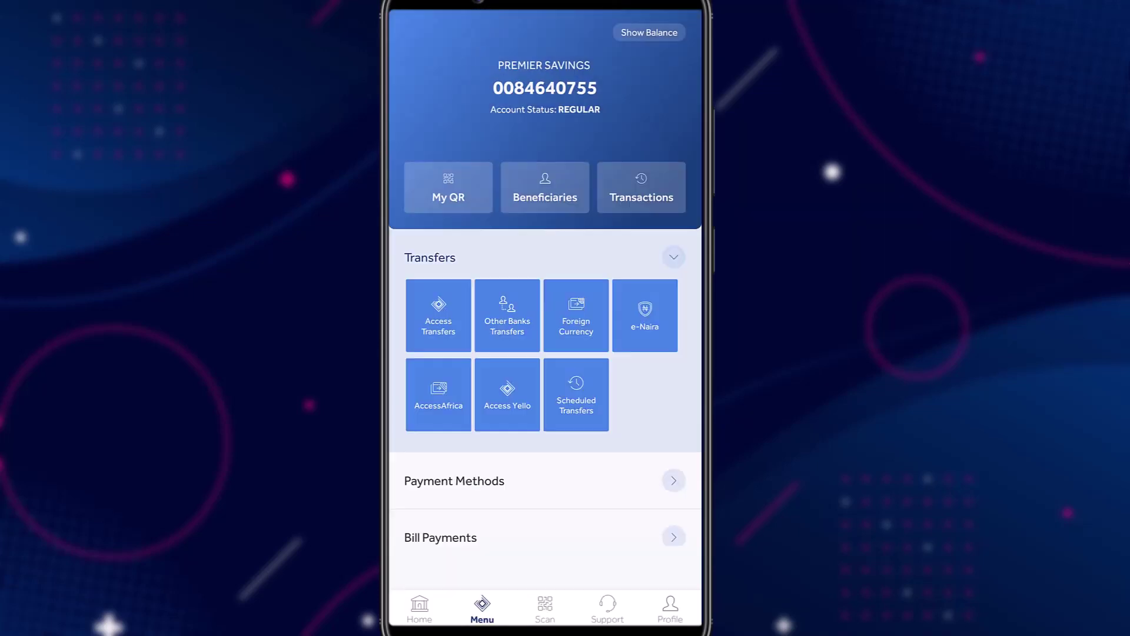
- Close Access Bank, return to the Grey dashboard, and refresh to show the ₦5,000.58 NGN balance
key("alt+Tab")
left_click_drag(472, 354, 473, 133)
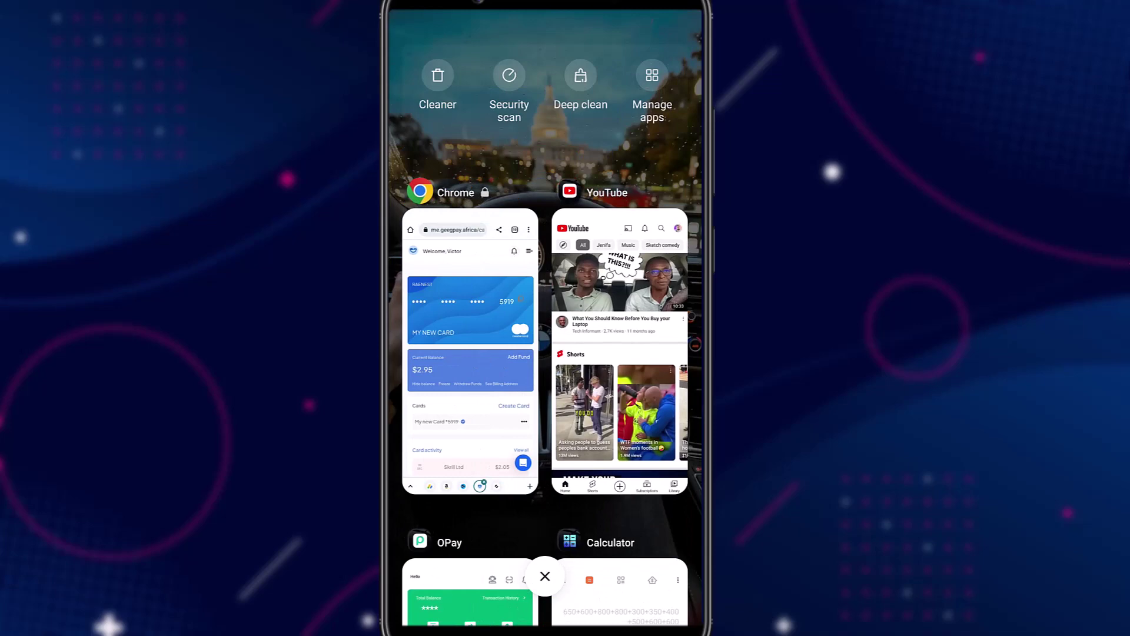
left_click(472, 353)
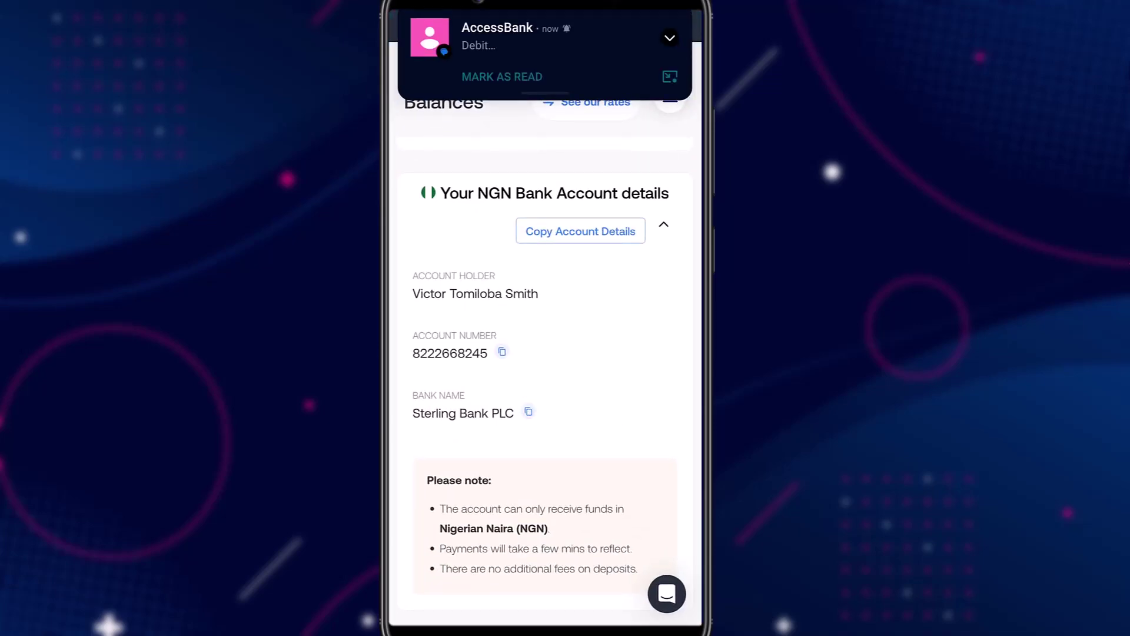
left_click_drag(548, 36, 547, 5)
left_click_drag(575, 265, 574, 530)
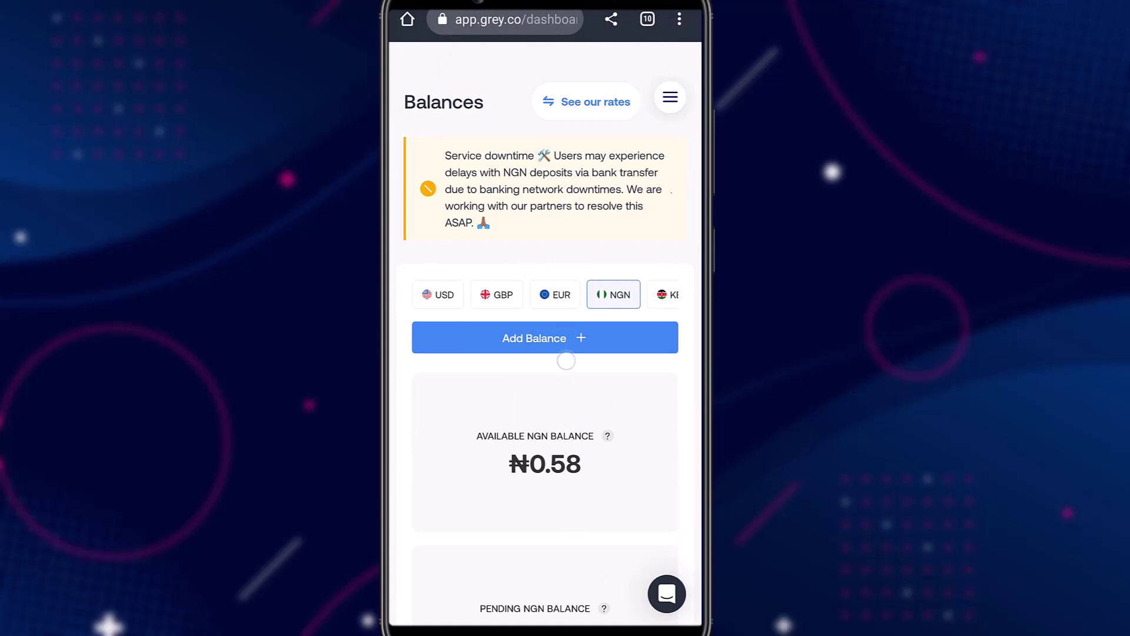
left_click_drag(574, 530, 574, 512)
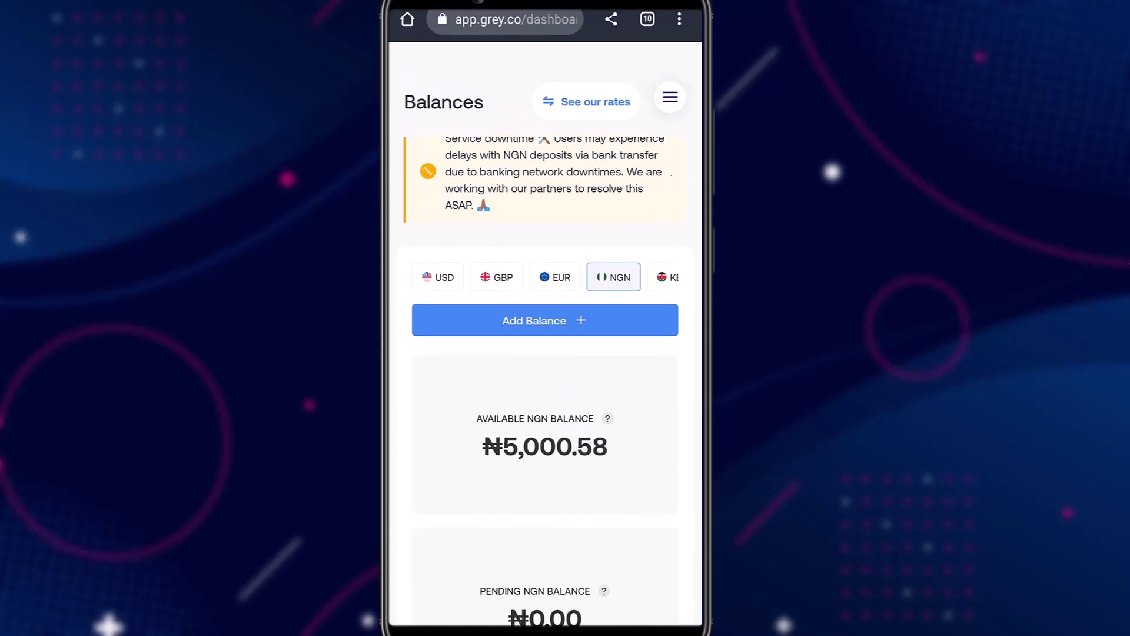
left_click_drag(629, 535, 630, 442)
left_click_drag(574, 398, 574, 531)
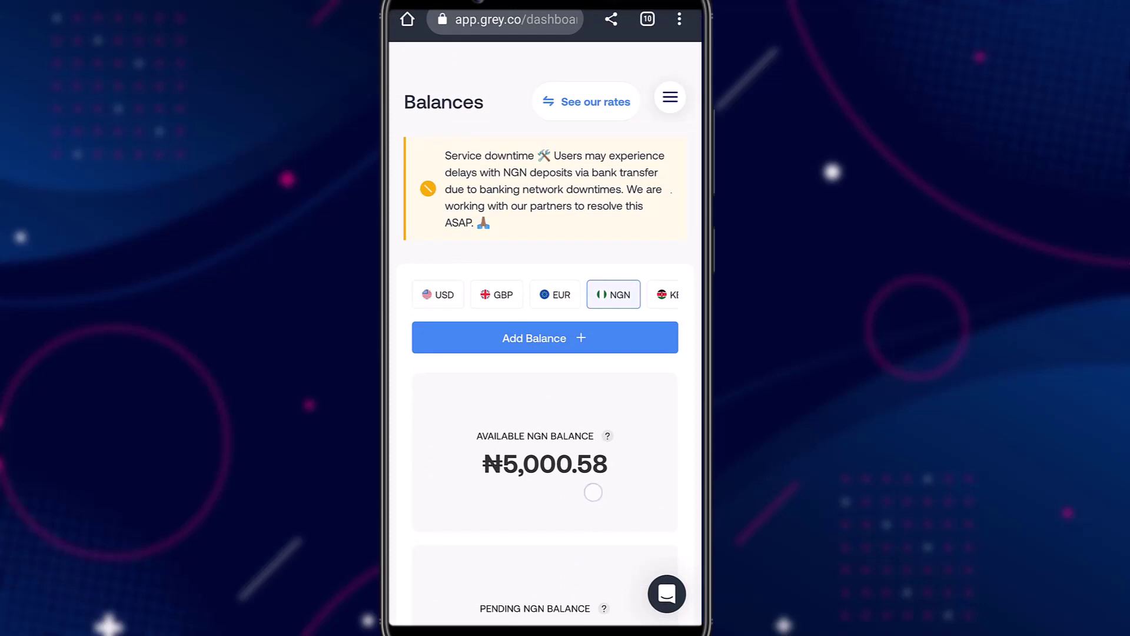
mouse_move(594, 508)
left_mouse_down()
mouse_move(590, 409)
mouse_move(607, 357)
left_mouse_up()
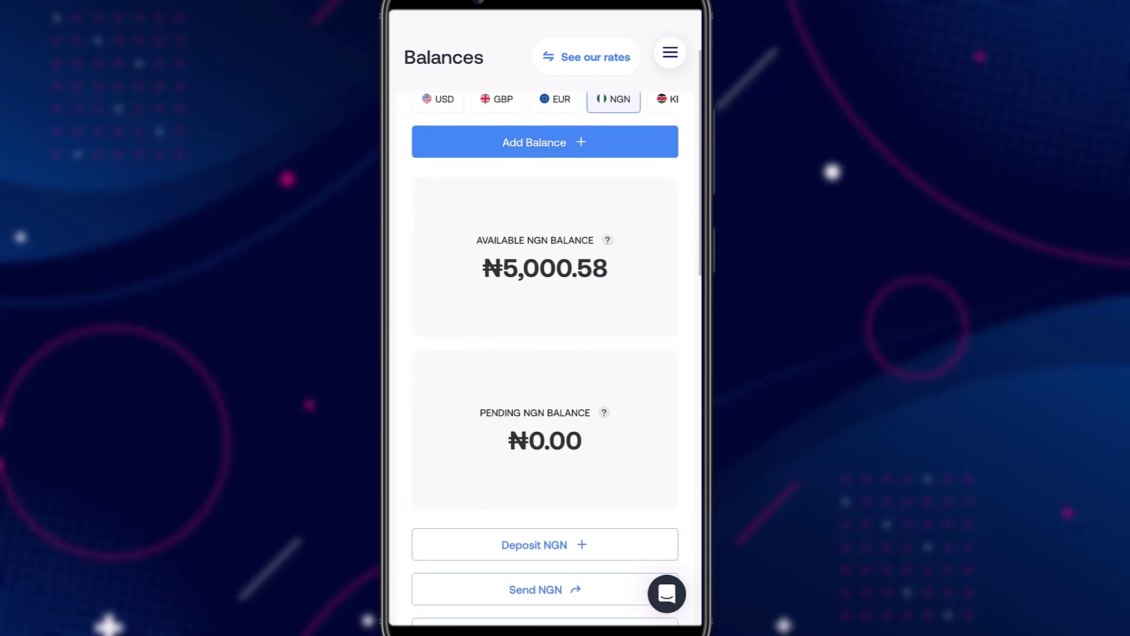
left_click_drag(588, 464, 619, 315)
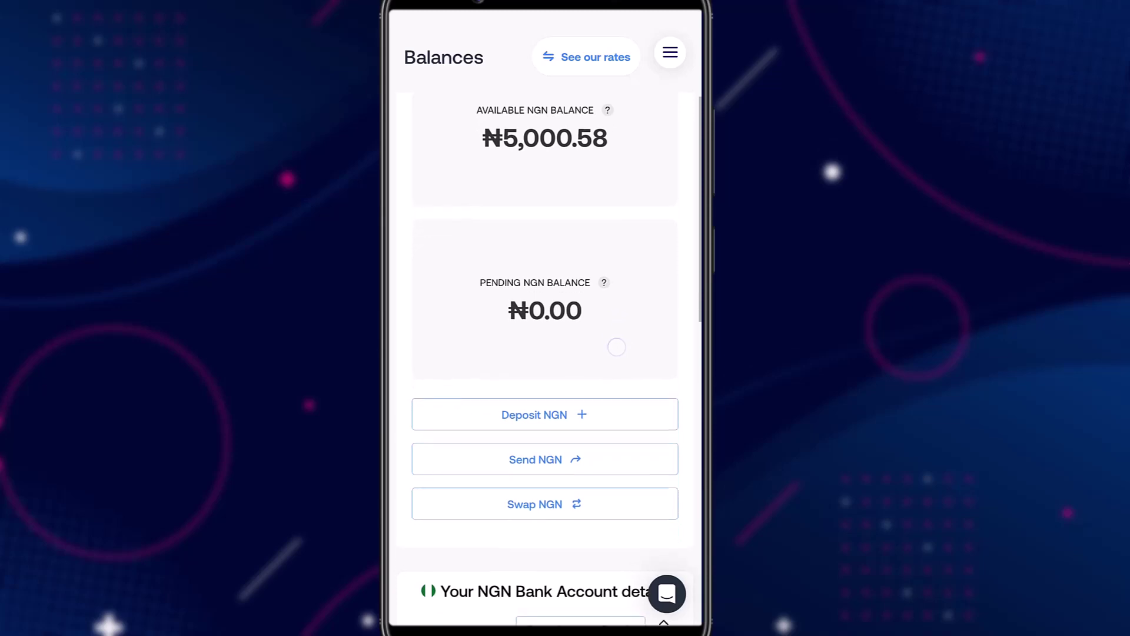
- Swap ₦2,000 from the NGN balance into the USD balance and dismiss the success message
left_click(574, 499)
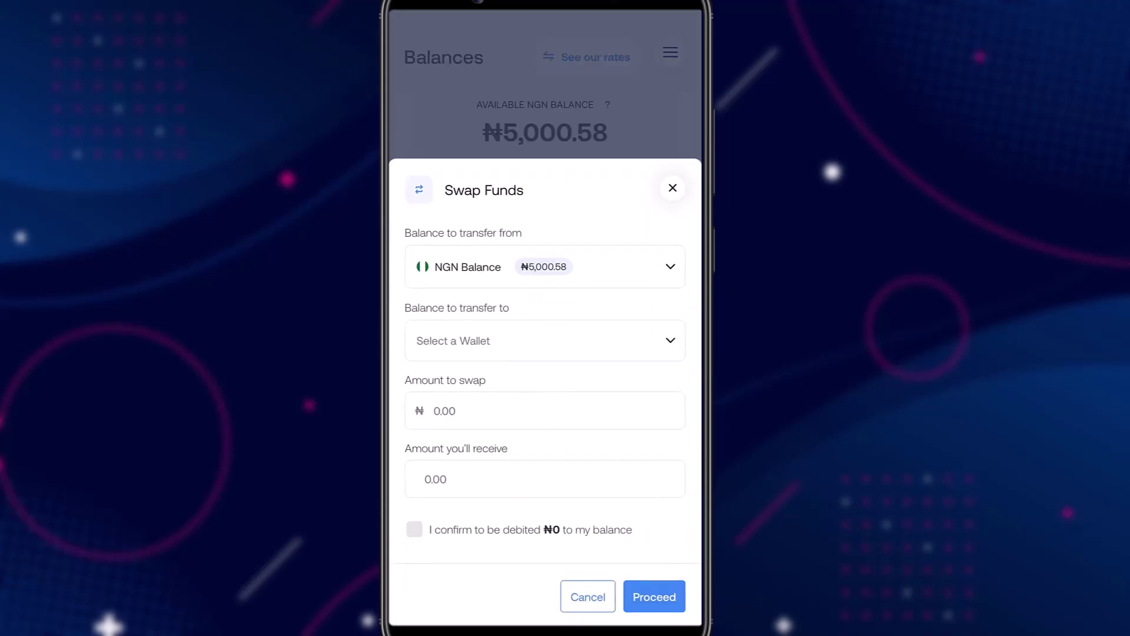
left_click(582, 331)
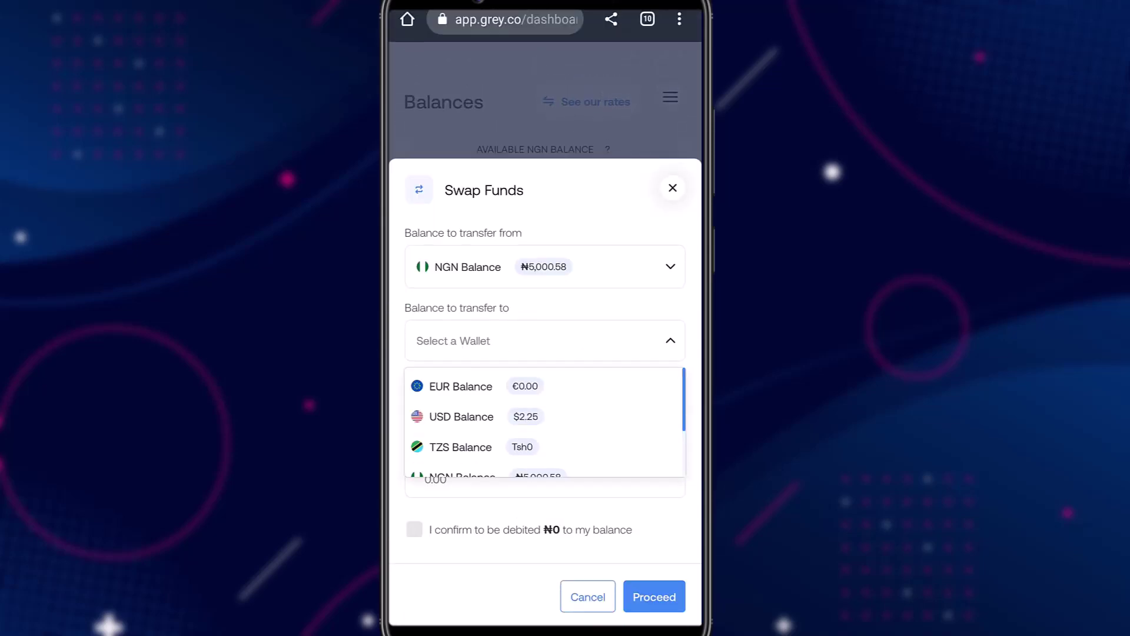
left_click(517, 416)
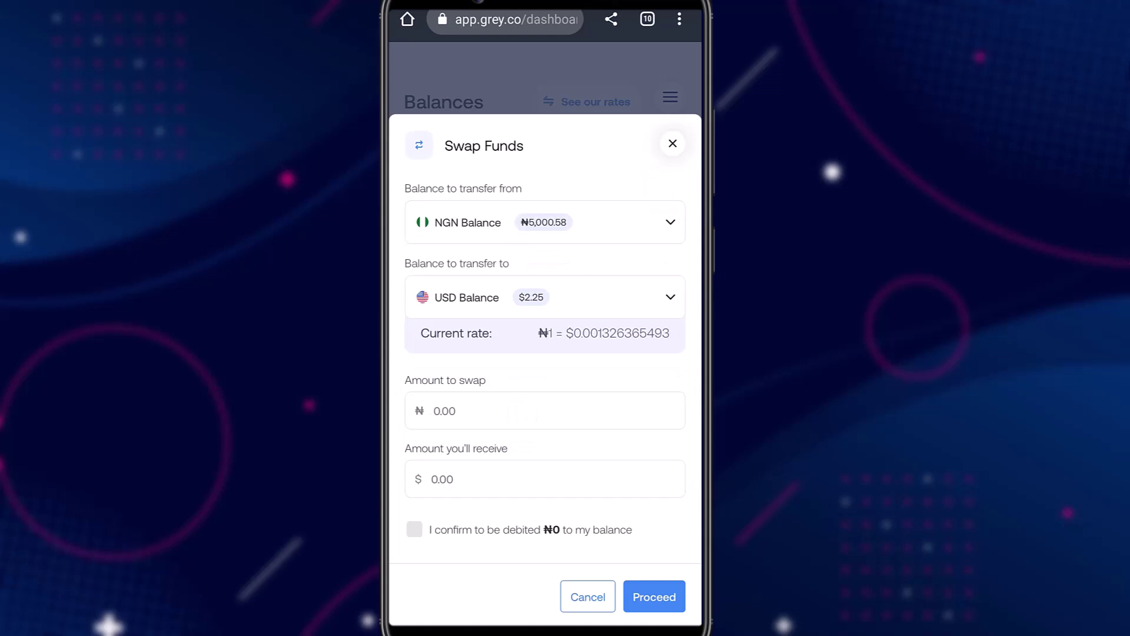
left_click(545, 410)
left_click(428, 485)
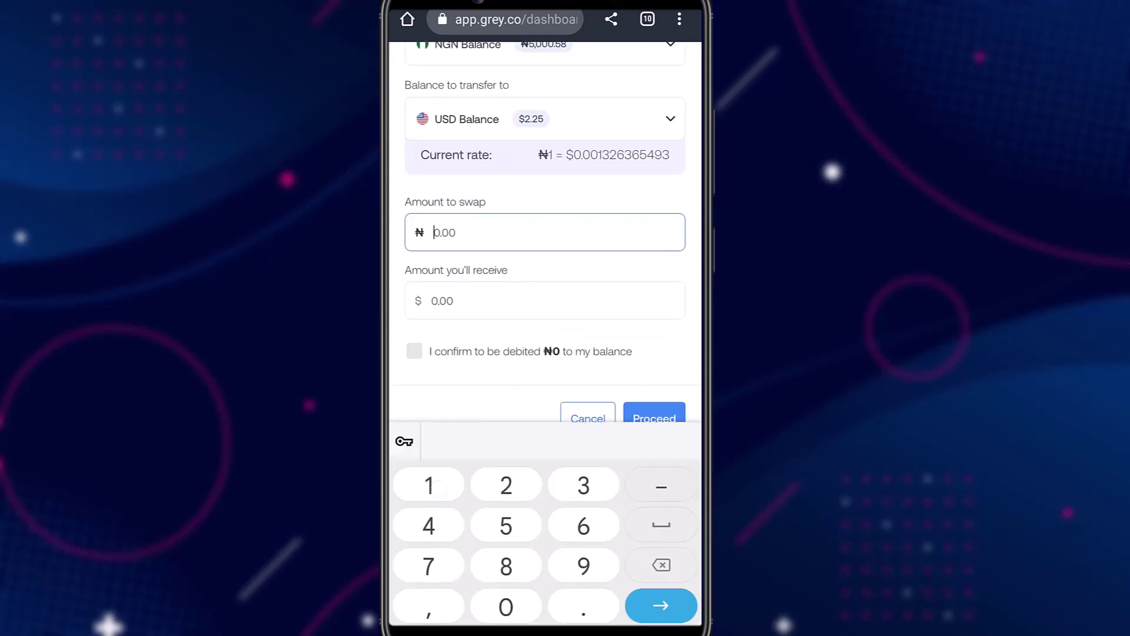
left_click(505, 608)
type("1,000")
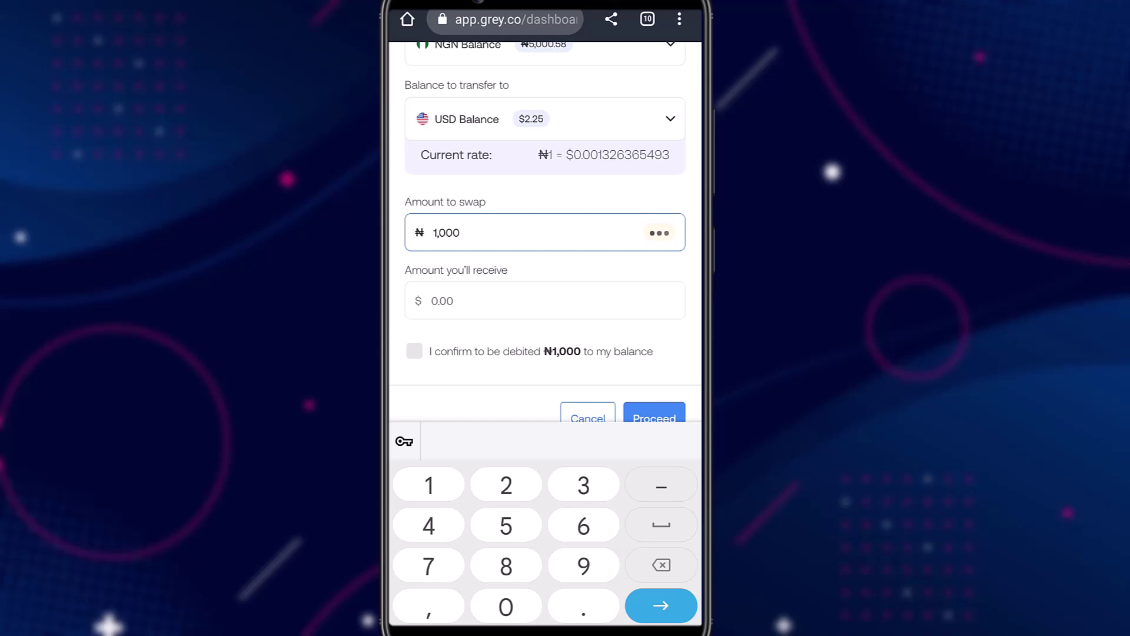
scroll(545, 265, "down", 1)
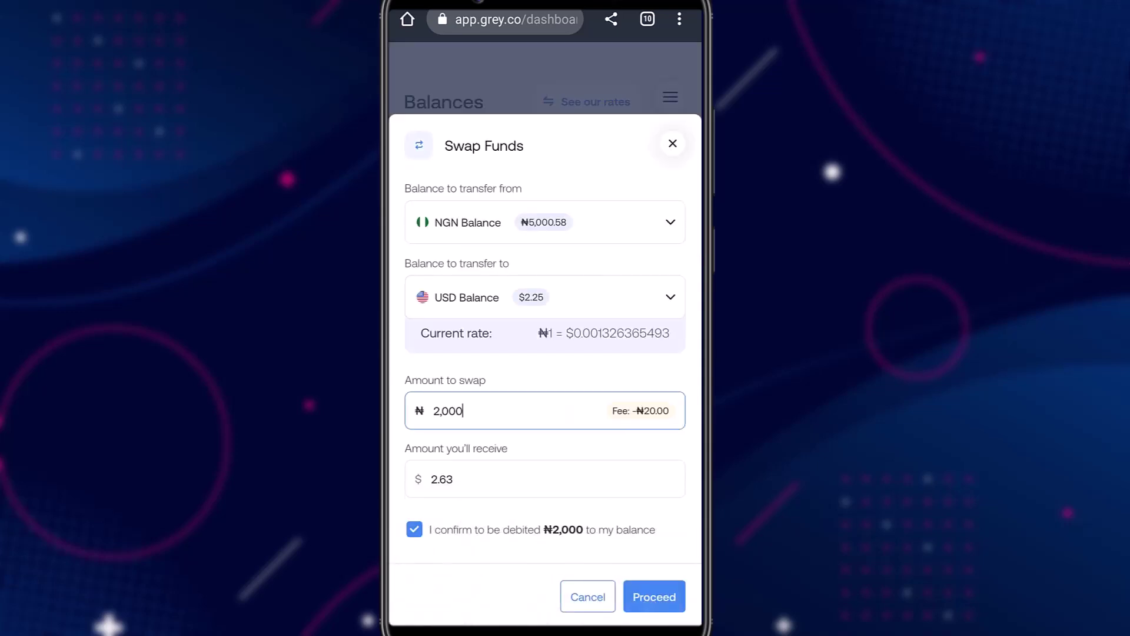
left_click(654, 596)
left_click(596, 556)
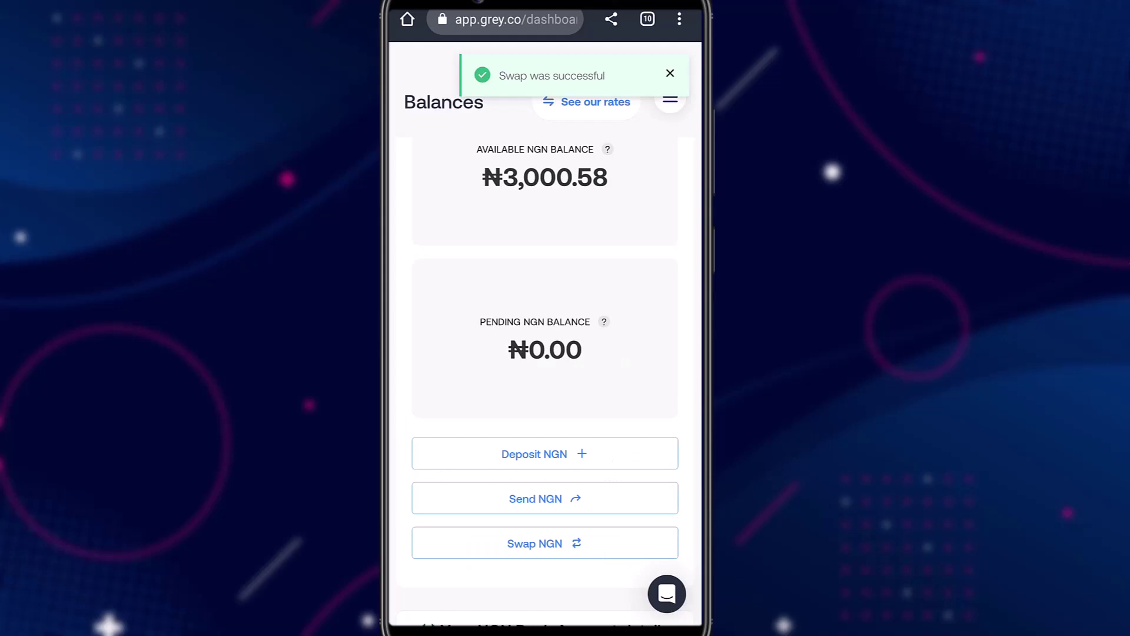
scroll(545, 354, "down", 3)
scroll(545, 353, "up", 8)
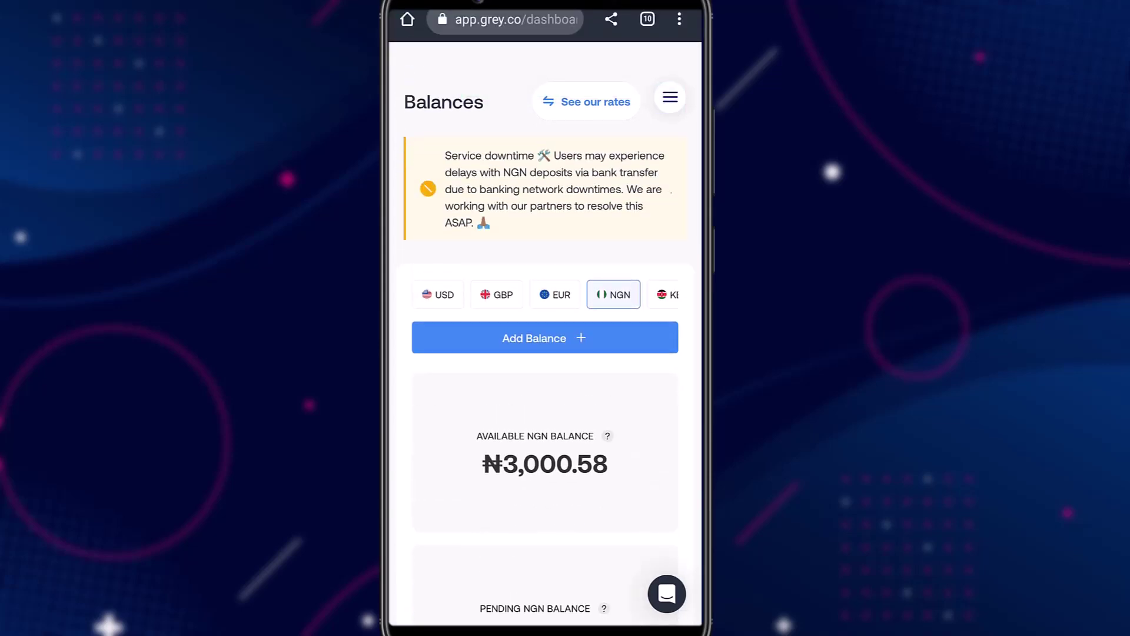
- Show the USD balance, then go to the Virtual Cards page
left_click(438, 294)
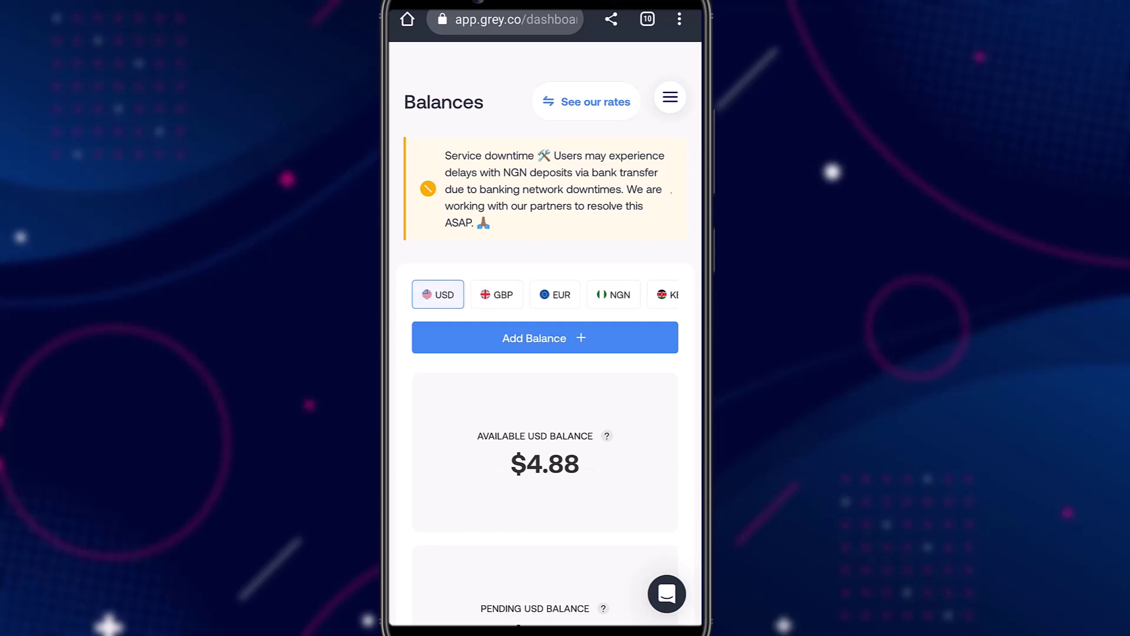
left_click(670, 100)
left_click(506, 341)
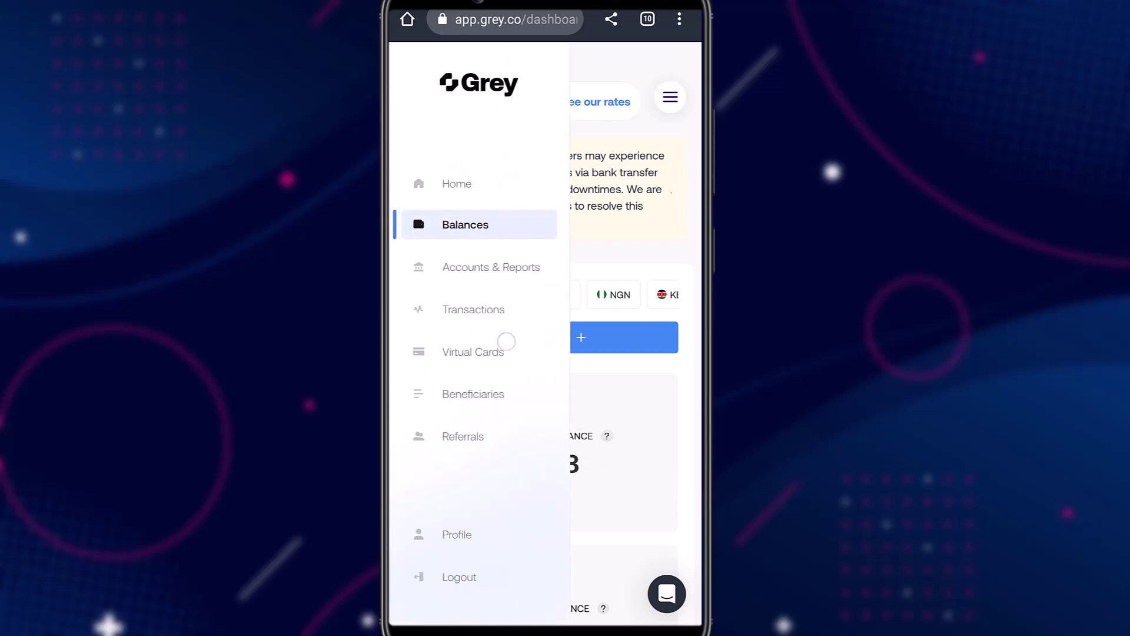
left_click(633, 492)
- Add $2.00 to the virtual card, funded from the USD balance
left_click(475, 429)
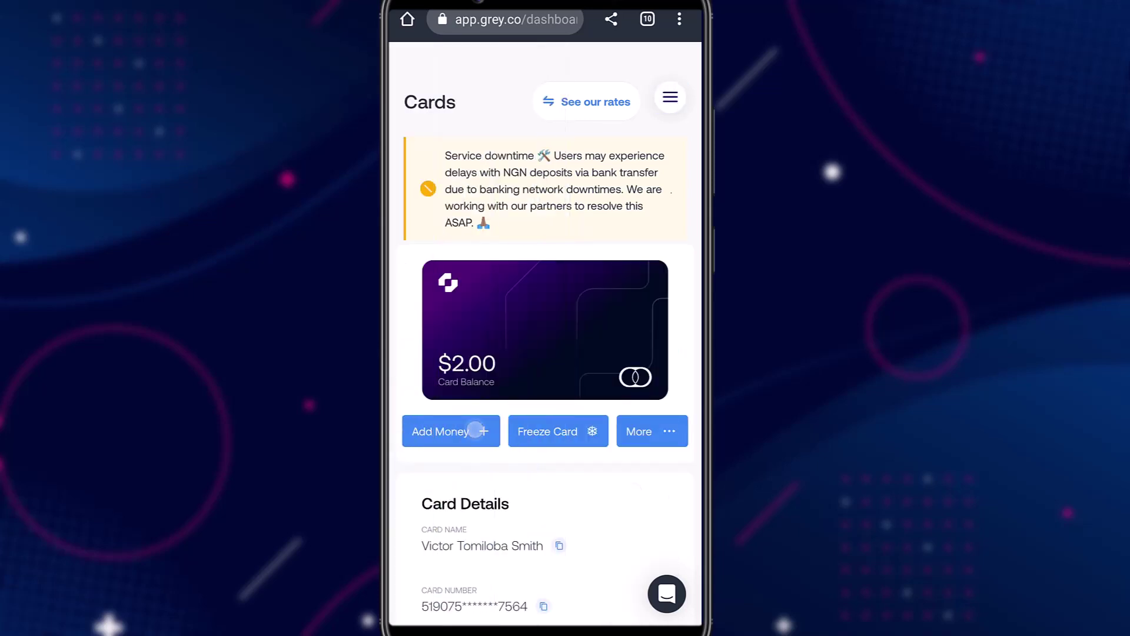
left_click(659, 408)
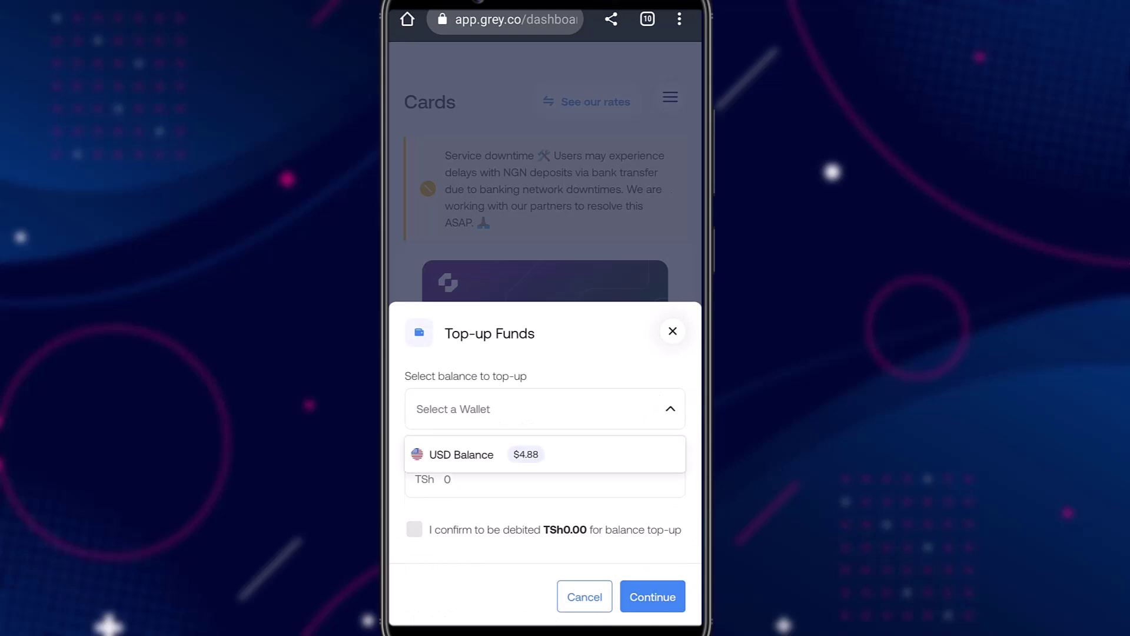
left_click(580, 458)
left_click(545, 479)
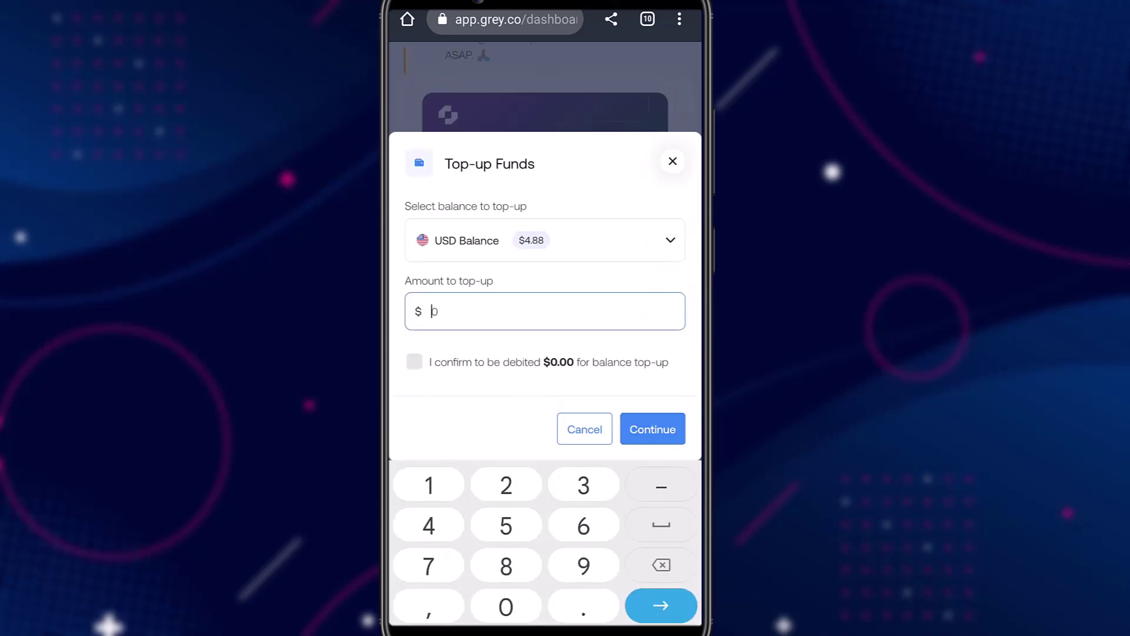
type("2")
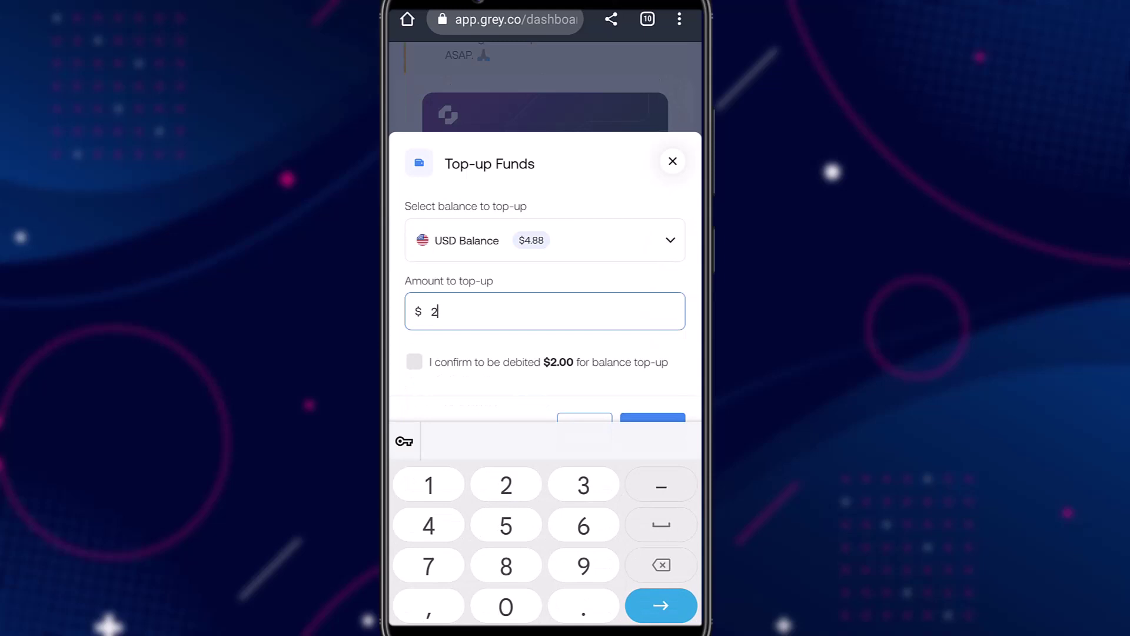
scroll(545, 354, "down", 1)
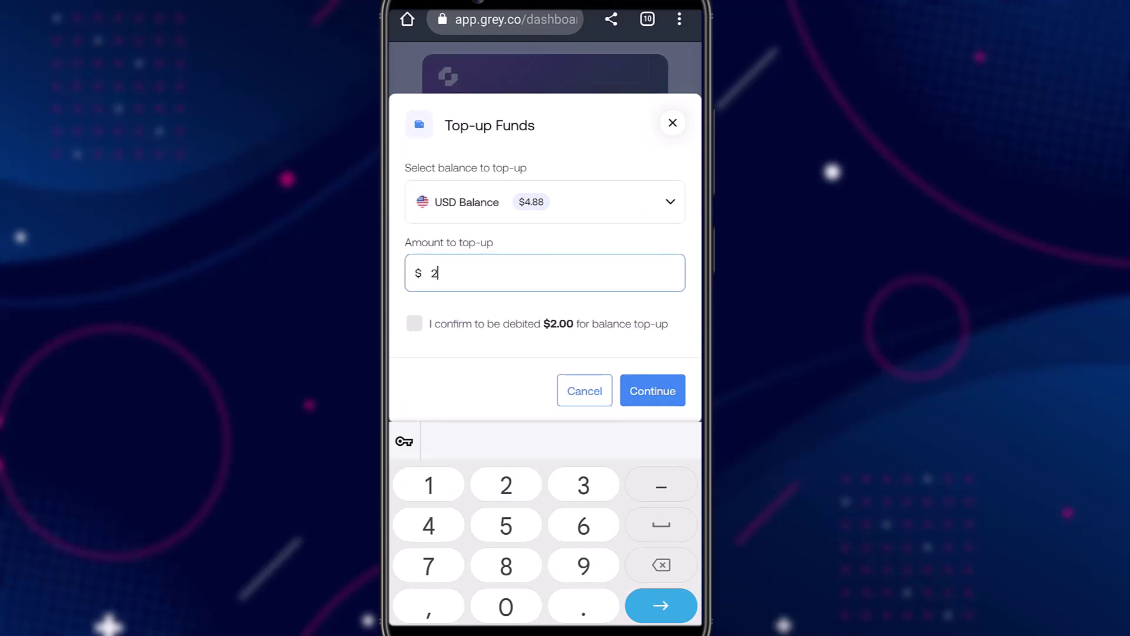
left_click(415, 324)
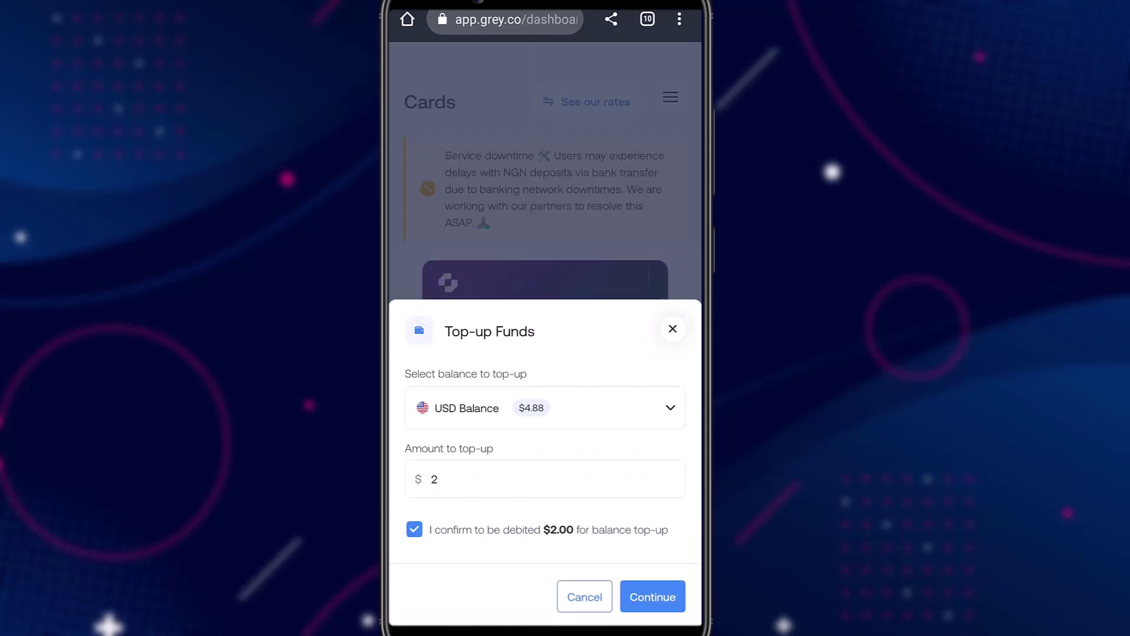
left_click(653, 596)
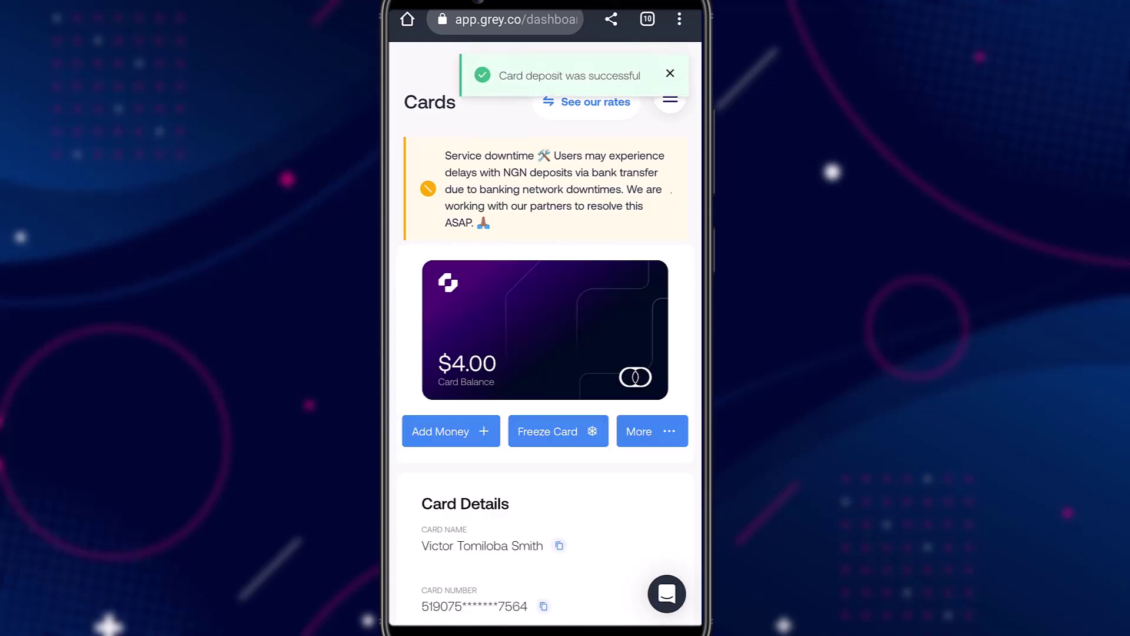